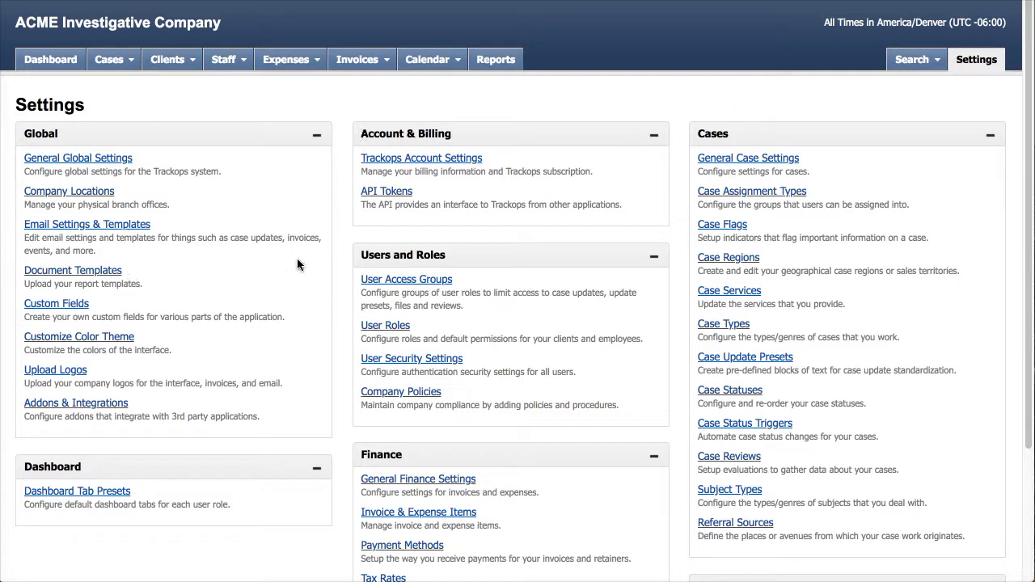
# Open the Document Templates settings page under Global
pyautogui.click(68, 279)
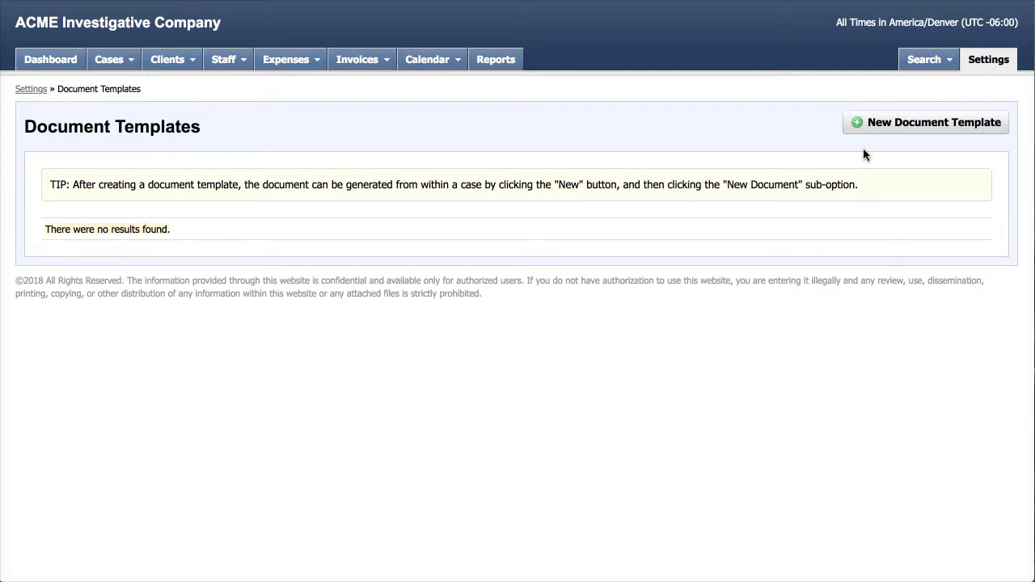
# Start a new document template named 'Field Investigation Report'
pyautogui.click(939, 126)
pyautogui.scroll(-2, 561, 154)
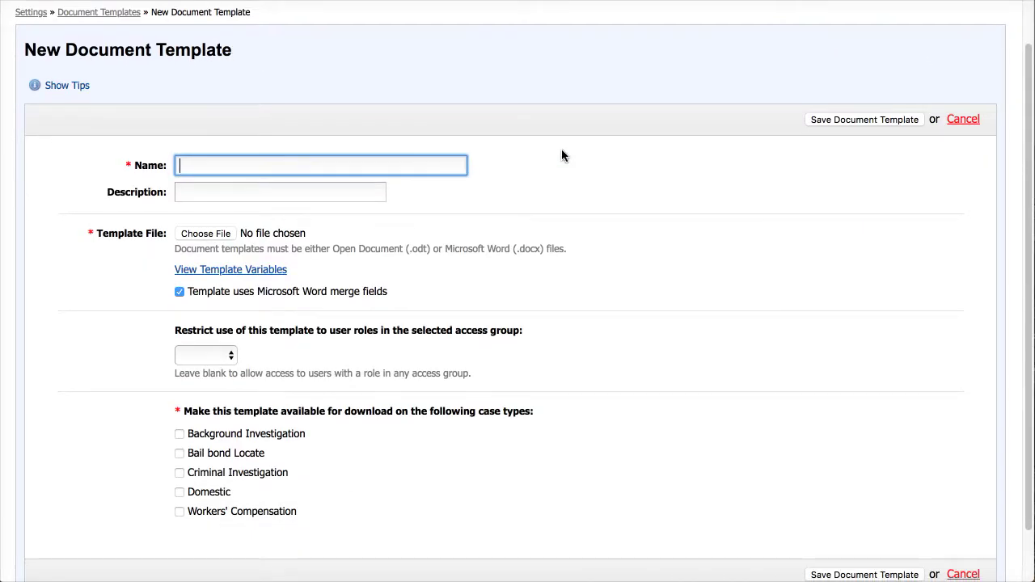
pyautogui.write('Field Investigation Report')
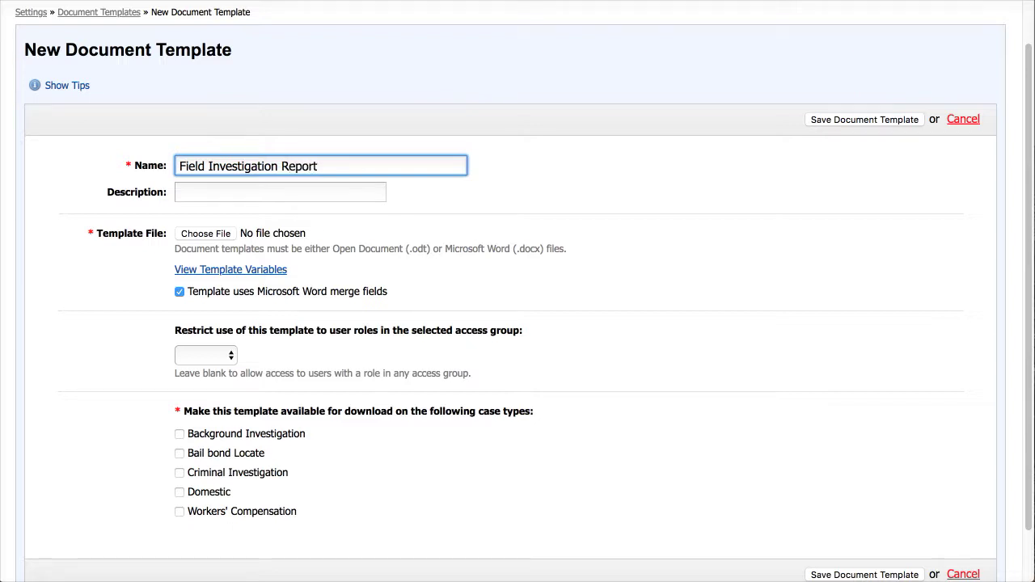
pyautogui.click(712, 178)
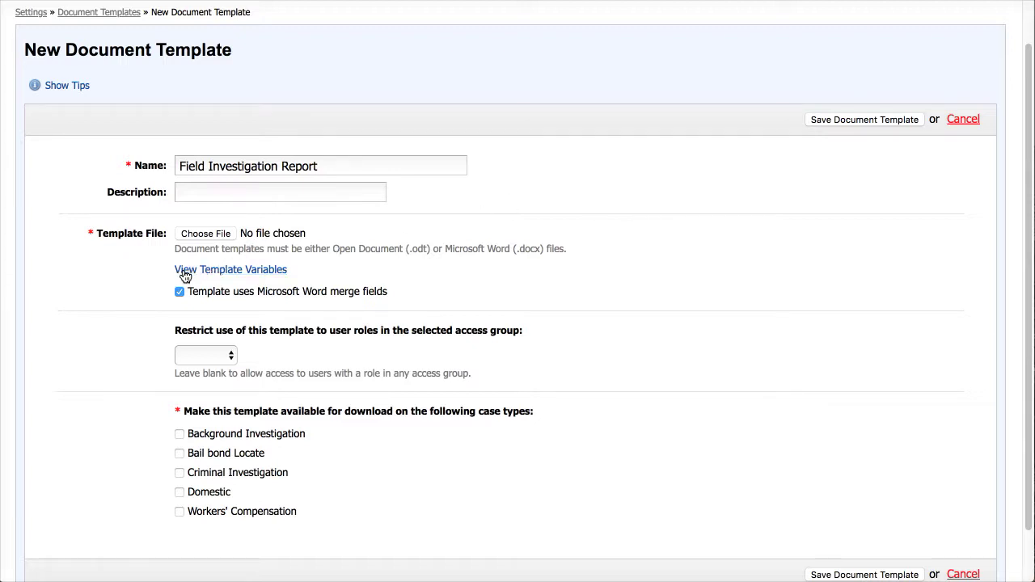
# Open View Template Variables and copy the {{Case.case_number}} variable
pyautogui.click(221, 272)
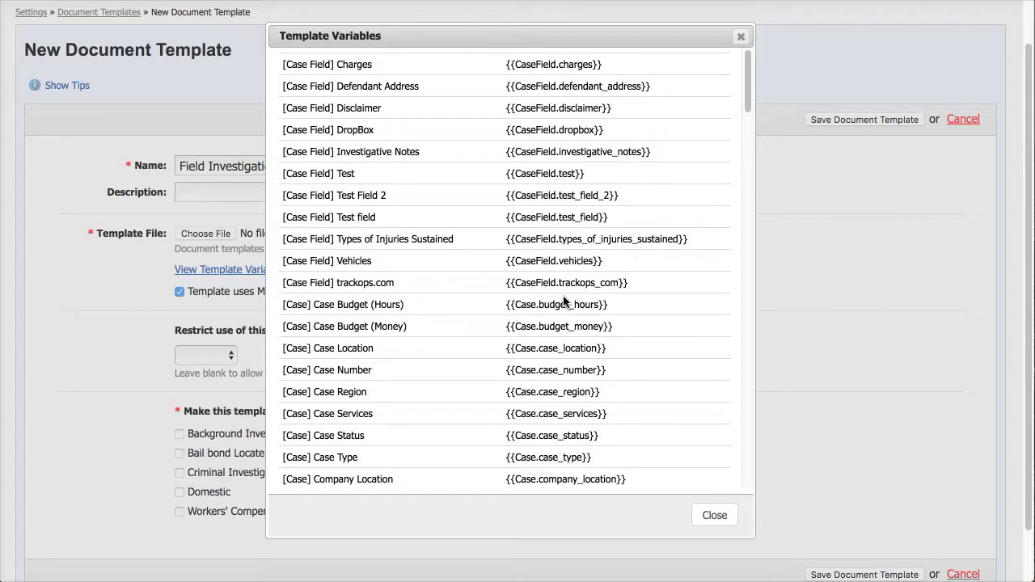
pyautogui.moveTo(504, 370); pyautogui.dragTo(592, 374)
pyautogui.rightClick(592, 373)
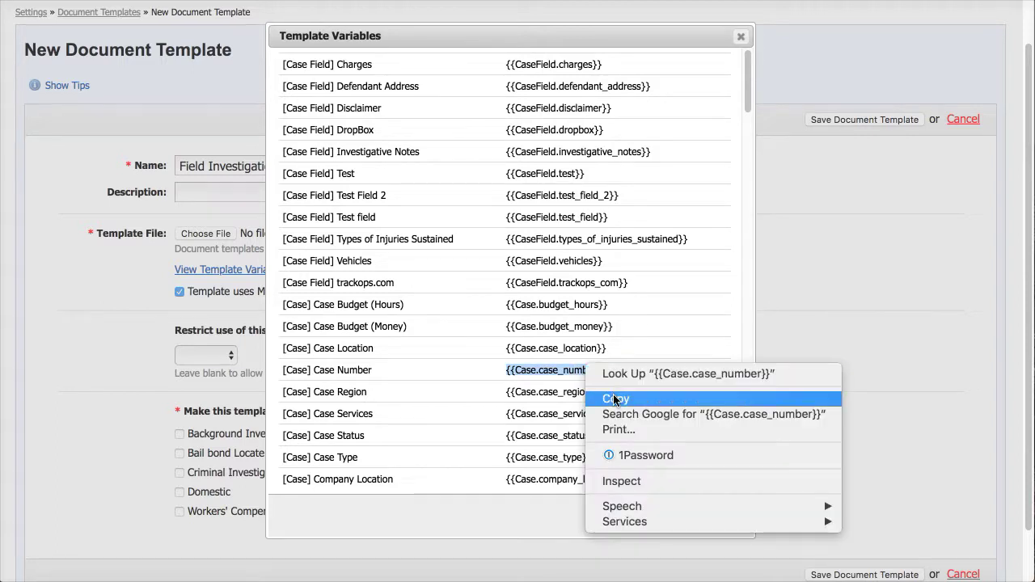
pyautogui.click(613, 395)
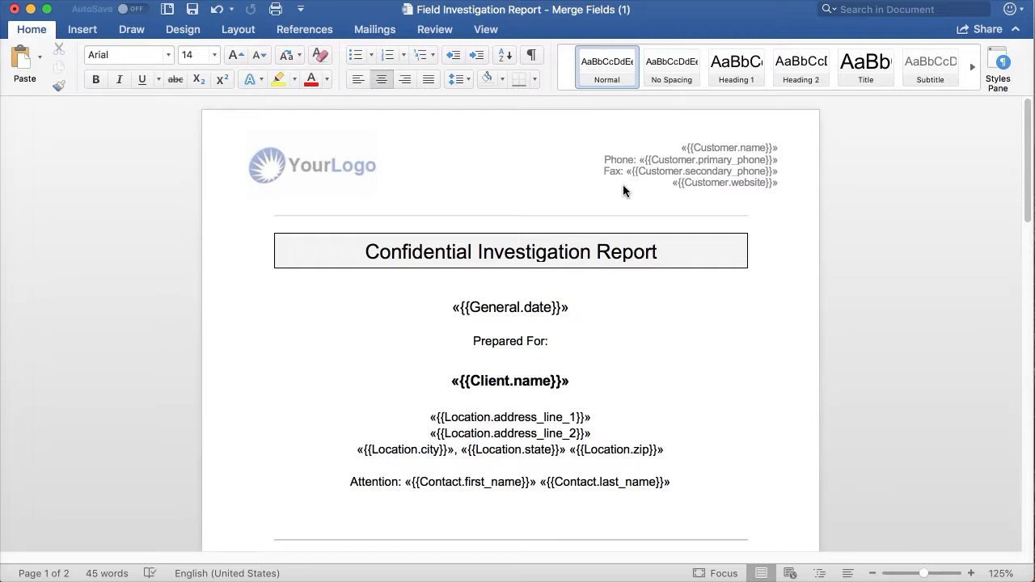
# Review the Word template's «{{Client.name}}» field, then go to the empty Our Case number and Claimant cells
pyautogui.scroll(-1, 567, 256)
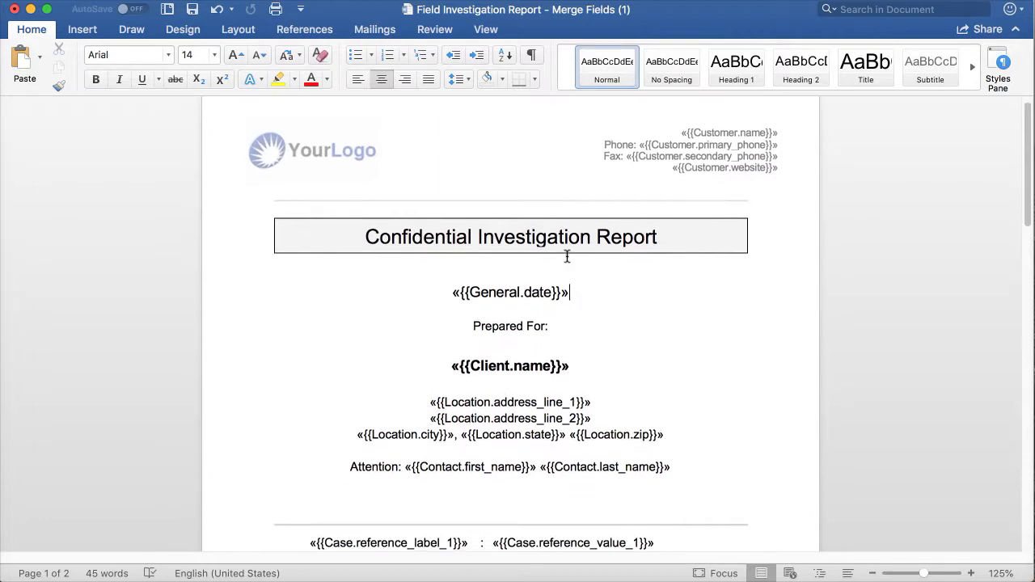
pyautogui.scroll(-4, 567, 256)
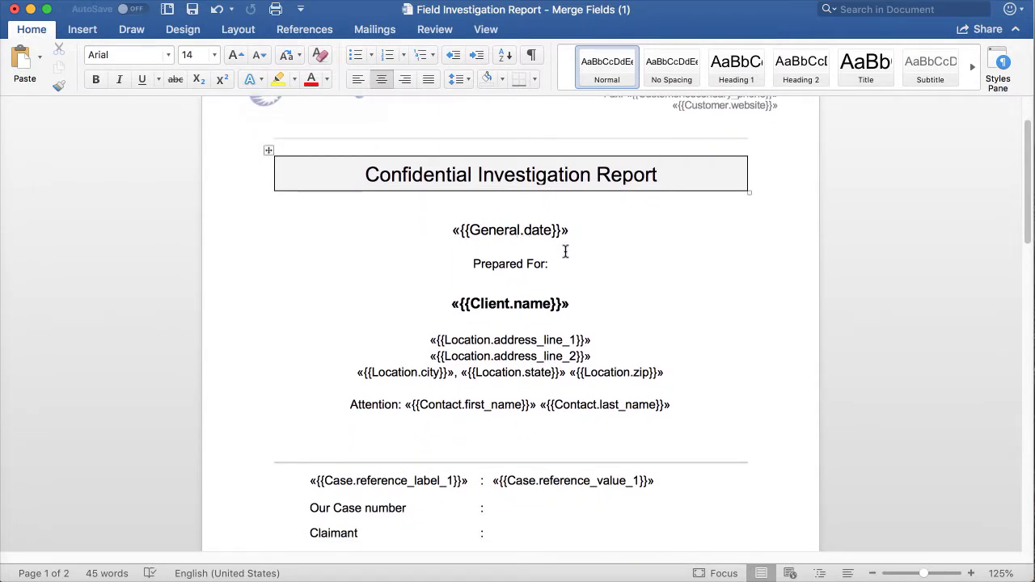
pyautogui.moveTo(450, 303); pyautogui.dragTo(571, 304)
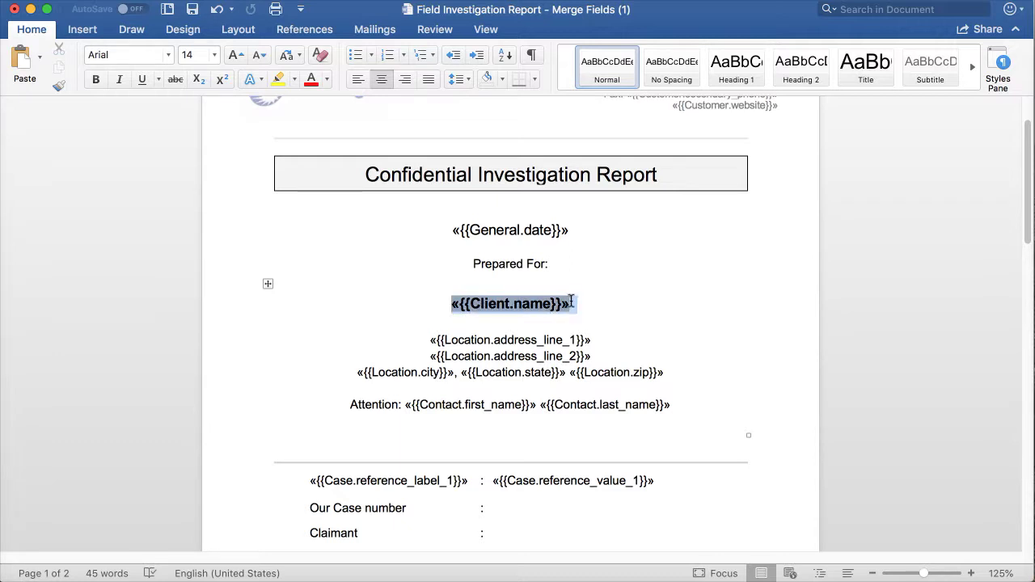
pyautogui.click(603, 314)
pyautogui.scroll(-1, 582, 423)
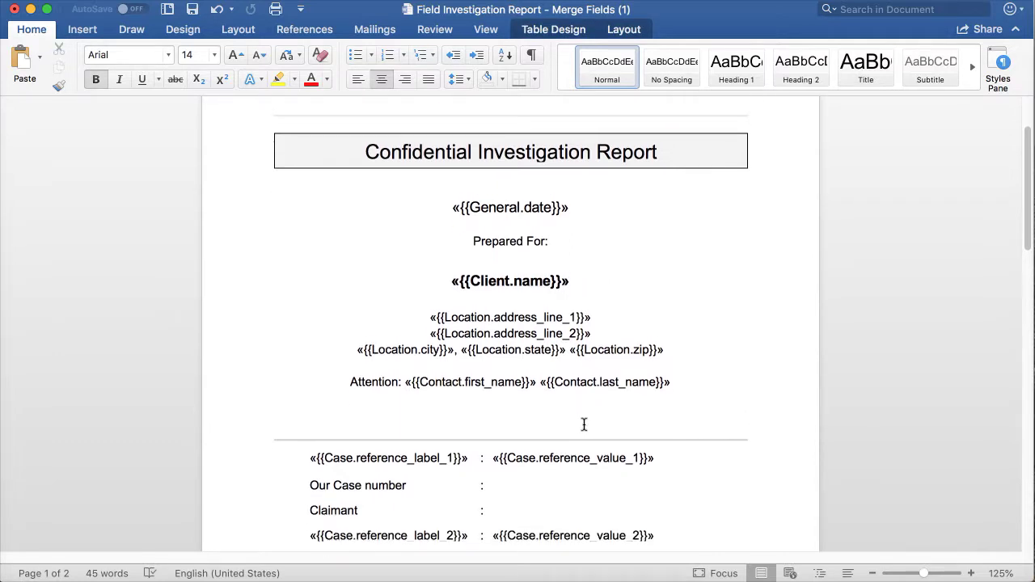
pyautogui.click(530, 485)
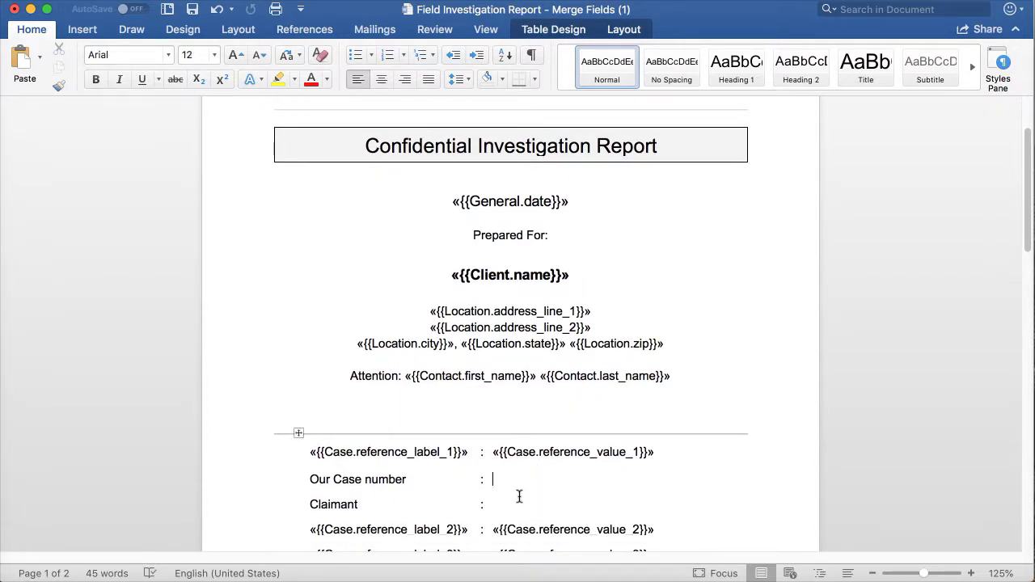
pyautogui.click(507, 502)
# Place the cursor in the Our Case number value cell and show Word's Insert ribbon
pyautogui.click(516, 481)
pyautogui.click(86, 32)
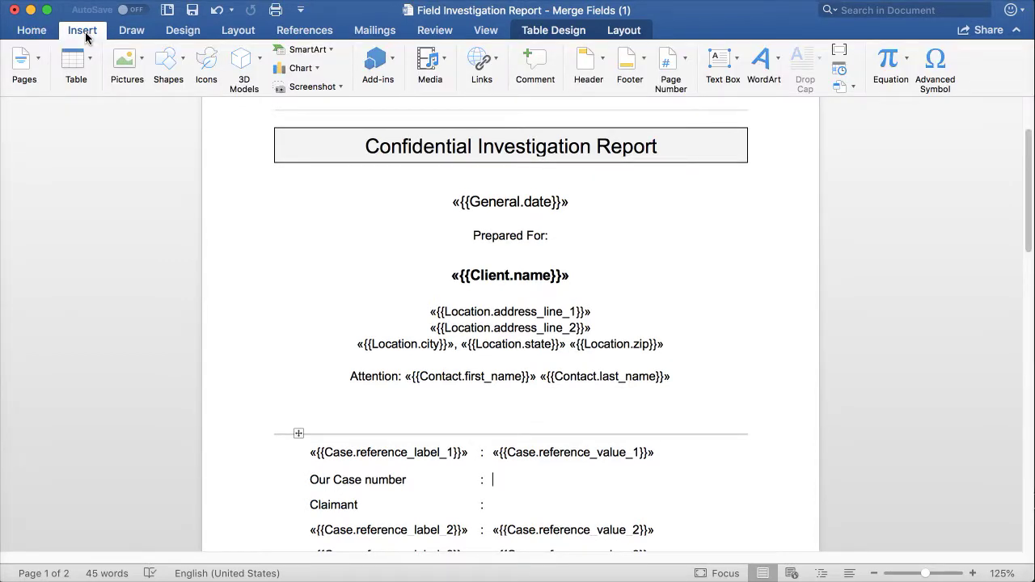
# Insert a Mail Merge MergeField with code {{Case.case_number}} into the Our Case number cell
pyautogui.click(833, 58)
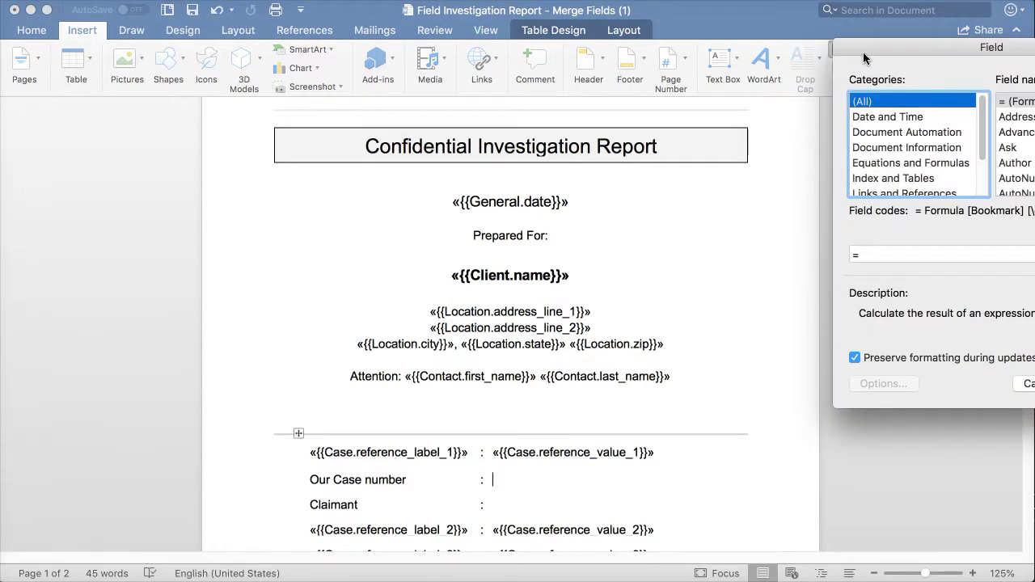
pyautogui.moveTo(863, 52); pyautogui.dragTo(611, 71)
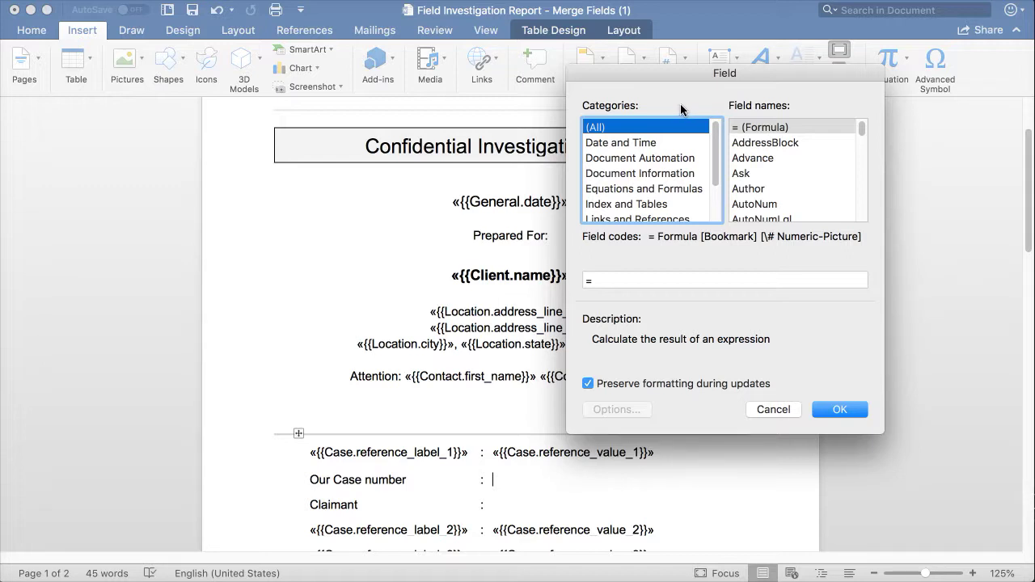
pyautogui.moveTo(717, 144); pyautogui.dragTo(716, 171)
pyautogui.click(639, 191)
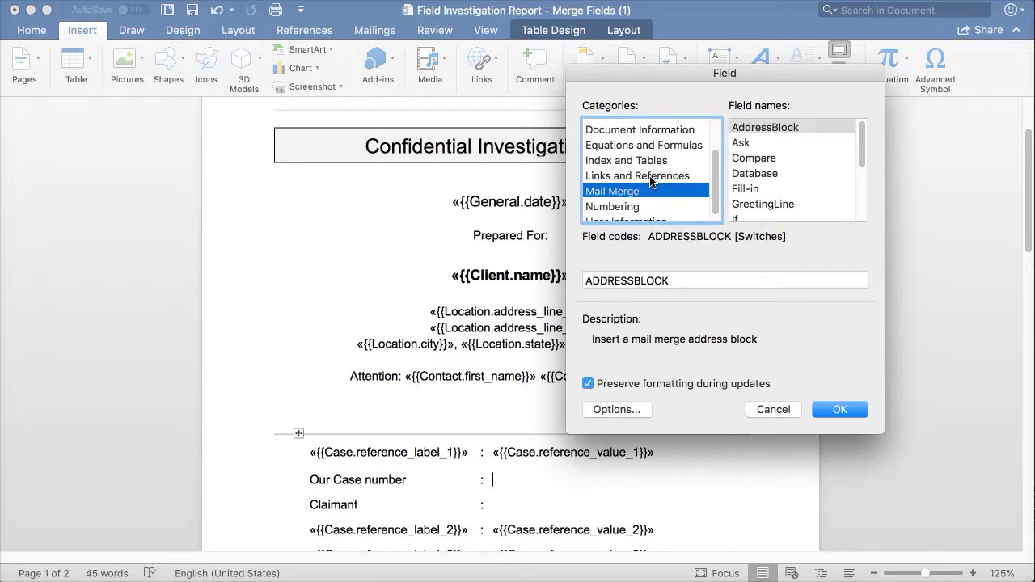
pyautogui.moveTo(861, 135); pyautogui.dragTo(862, 173)
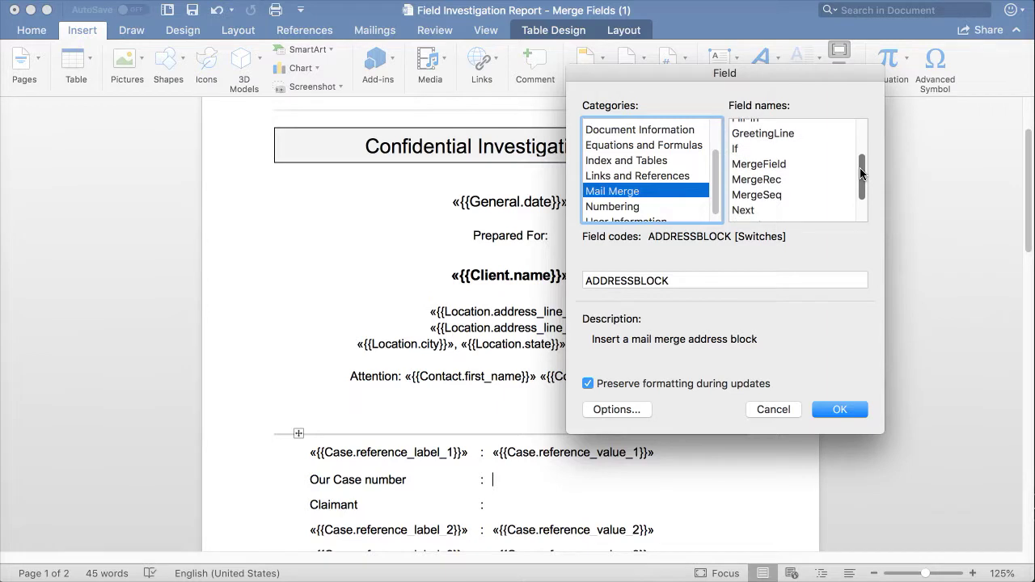
pyautogui.click(795, 164)
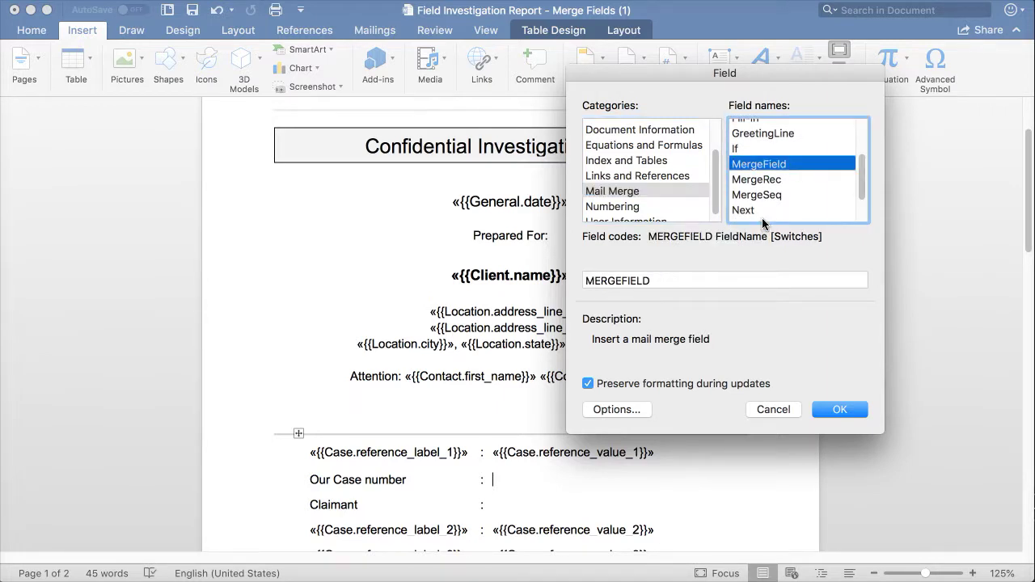
pyautogui.click(673, 277)
pyautogui.rightClick(672, 277)
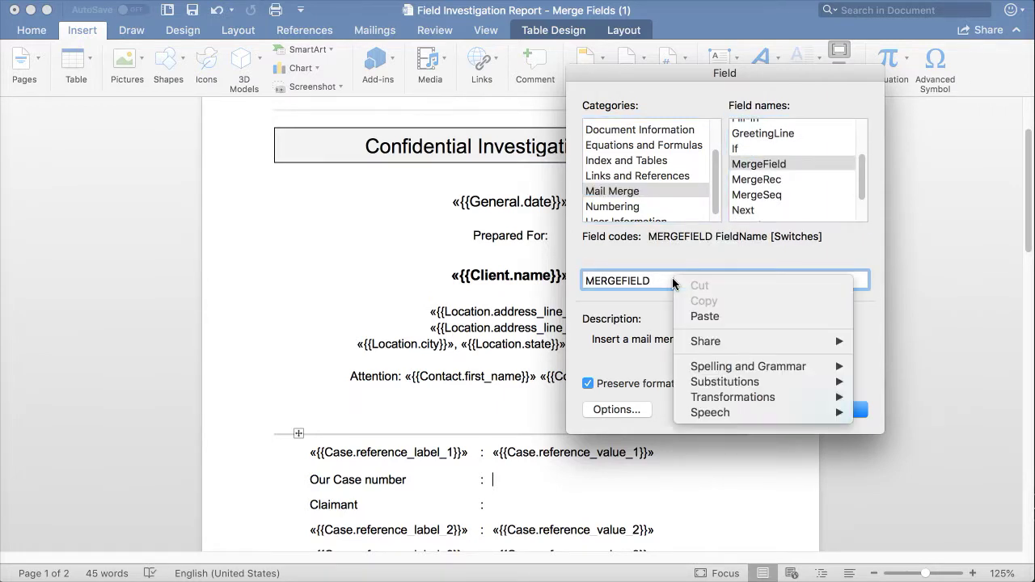
pyautogui.click(769, 318)
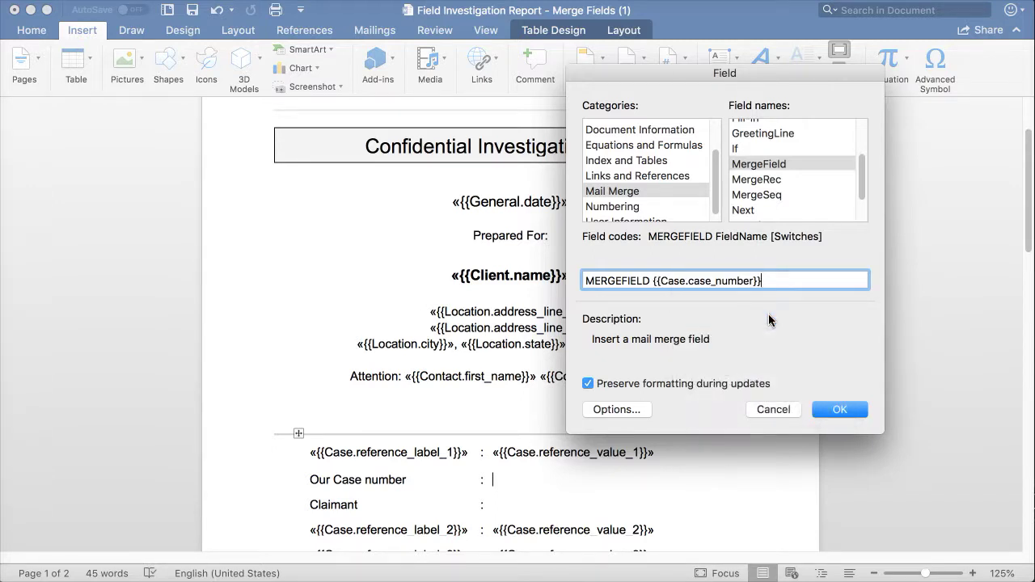
pyautogui.click(840, 409)
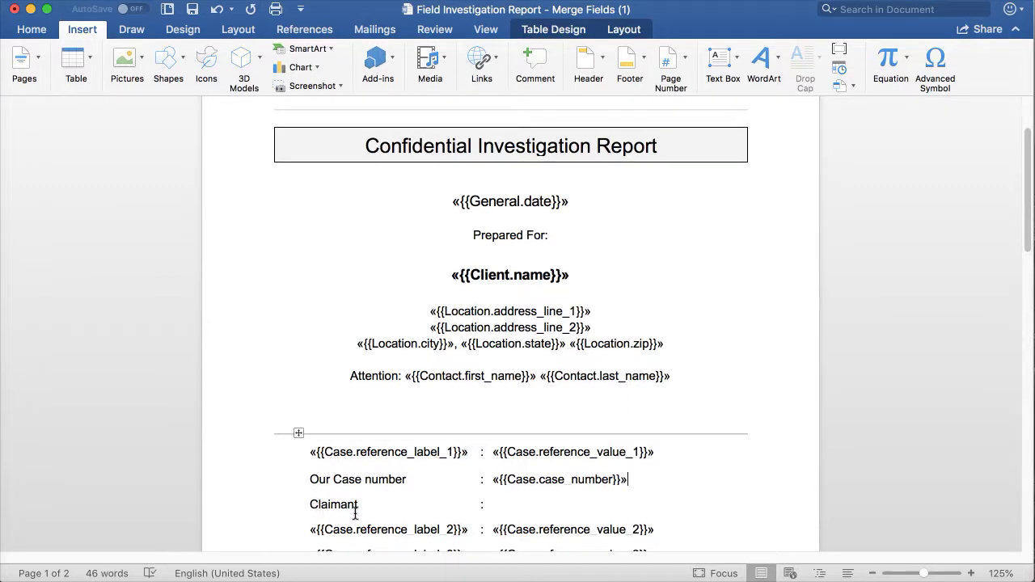
pyautogui.click(517, 508)
# Copy {{Subject.full_name}} from the TrackOps variables list and return to the Word template
pyautogui.click(646, 362)
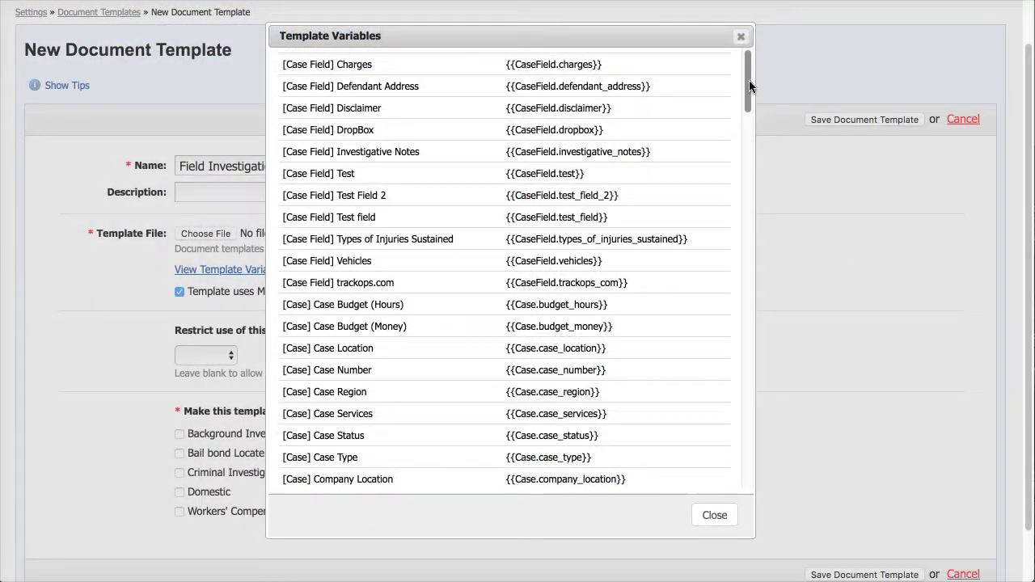
pyautogui.moveTo(749, 80); pyautogui.dragTo(752, 377)
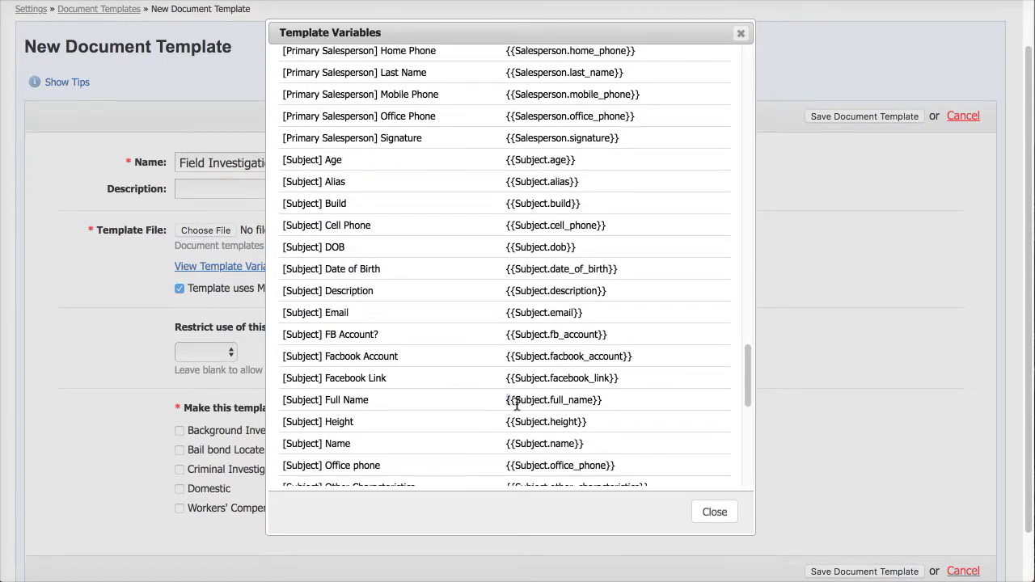
pyautogui.moveTo(516, 405); pyautogui.dragTo(605, 407)
pyautogui.rightClick(586, 404)
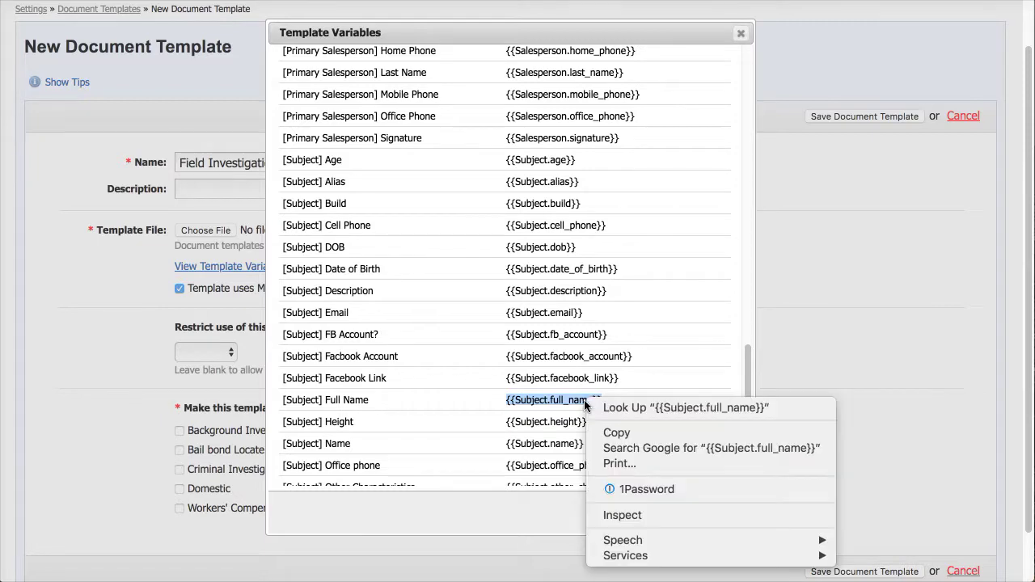
pyautogui.click(614, 433)
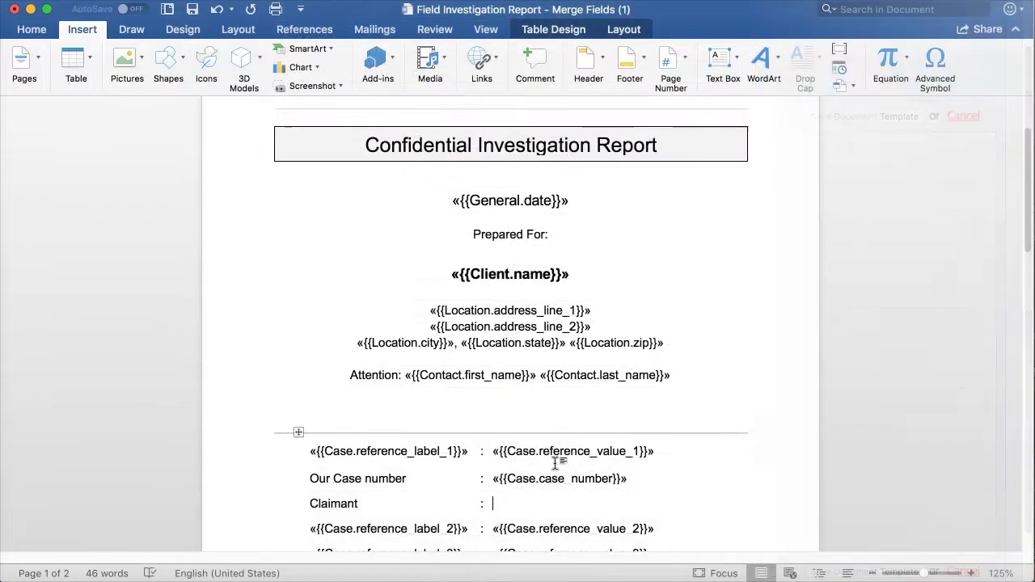
pyautogui.click(527, 502)
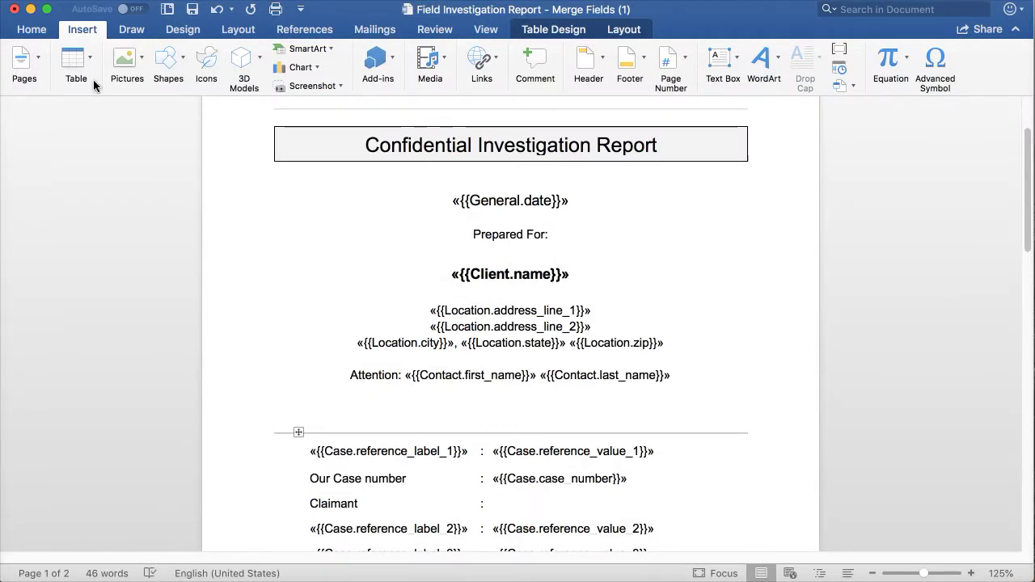
# Insert a MergeField with code {{Subject.full_name}} after the Claimant colon
pyautogui.click(86, 35)
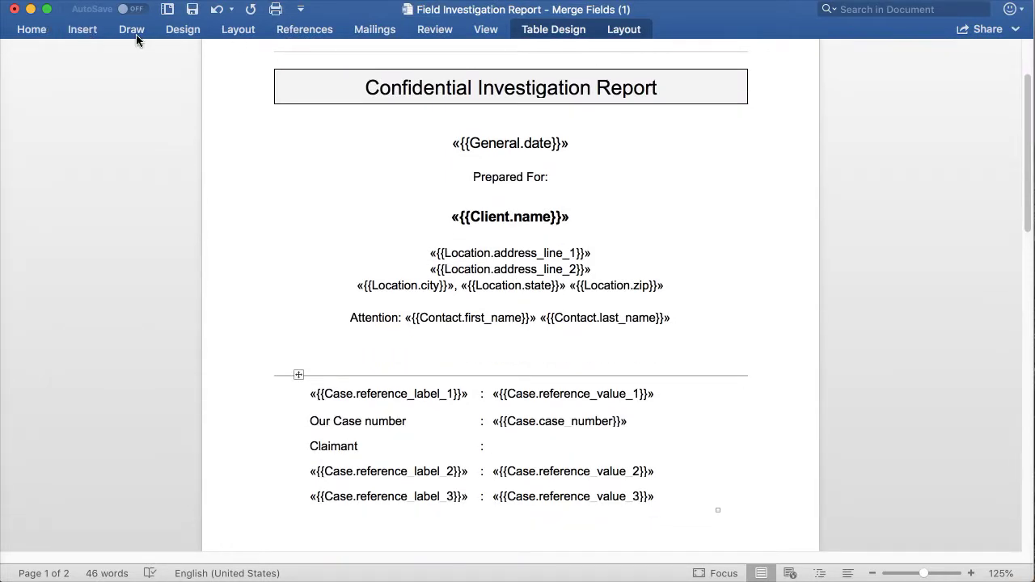
pyautogui.click(87, 35)
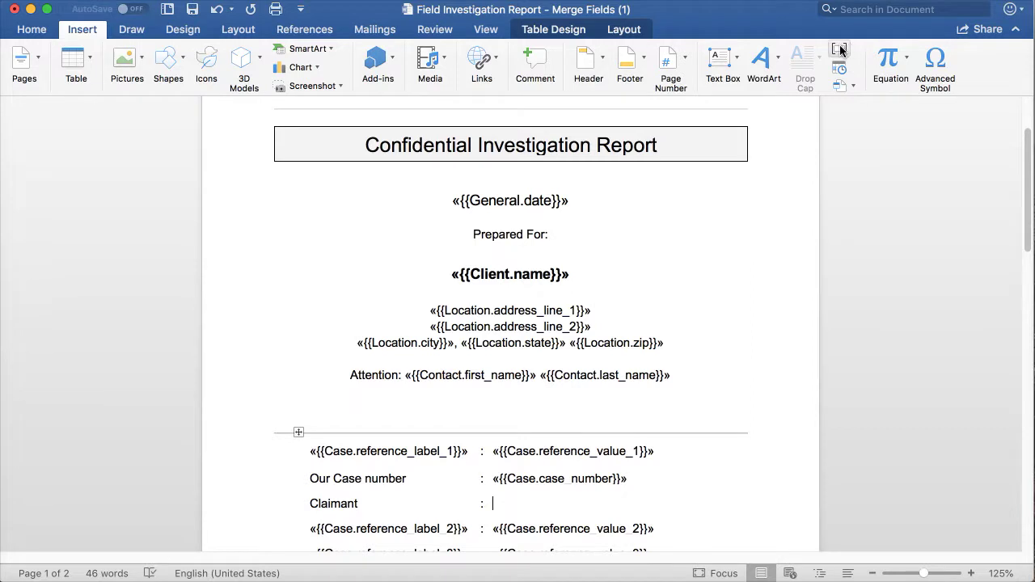
pyautogui.click(840, 51)
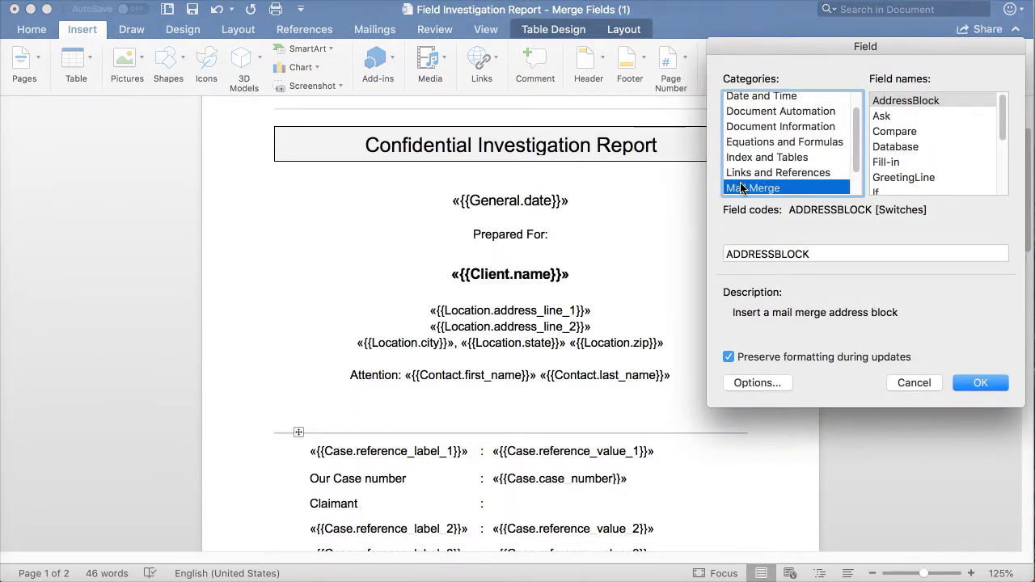
pyautogui.moveTo(1002, 113); pyautogui.dragTo(1003, 151)
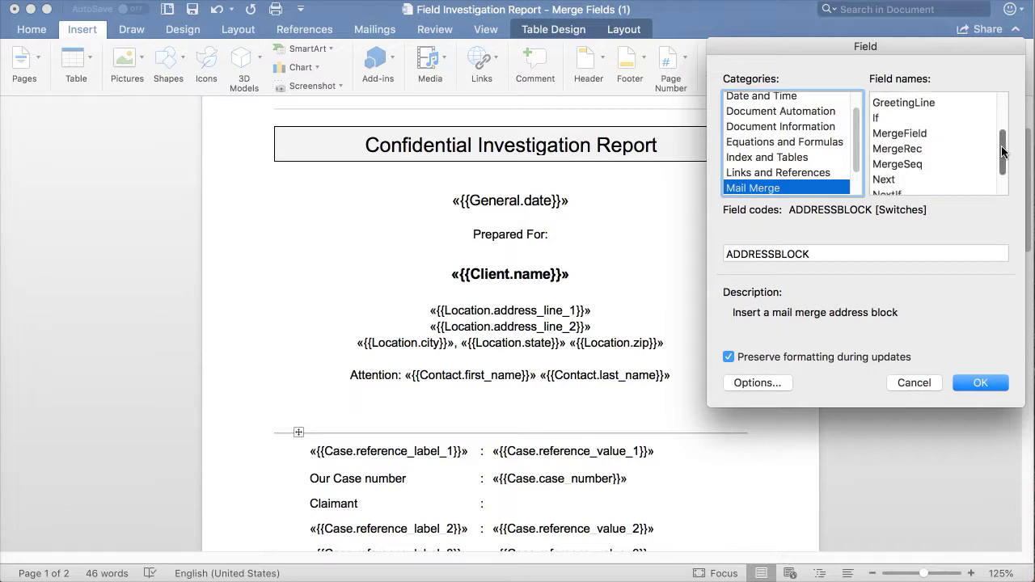
pyautogui.click(922, 136)
pyautogui.click(832, 253)
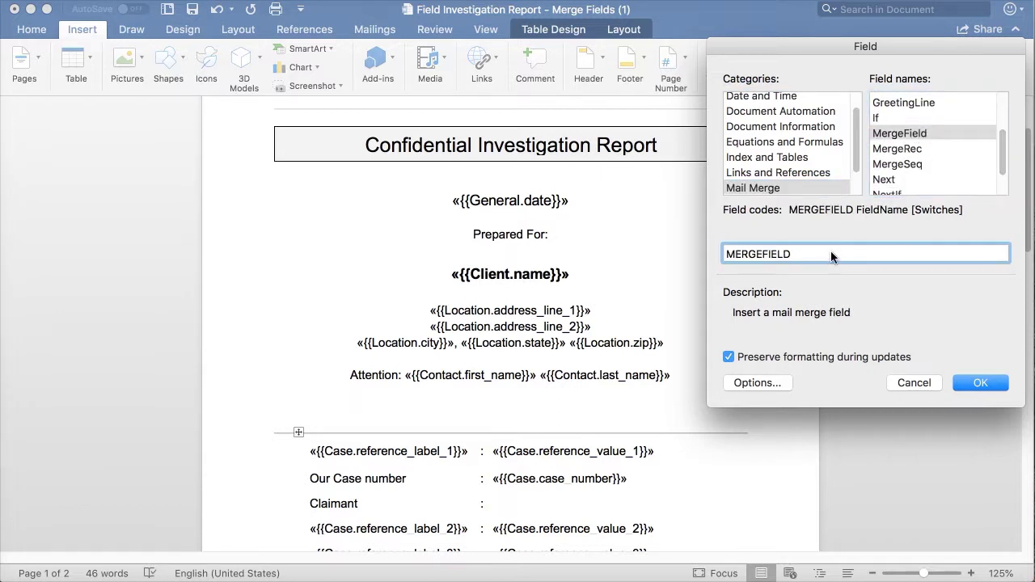
pyautogui.rightClick(833, 253)
pyautogui.click(862, 289)
pyautogui.click(986, 384)
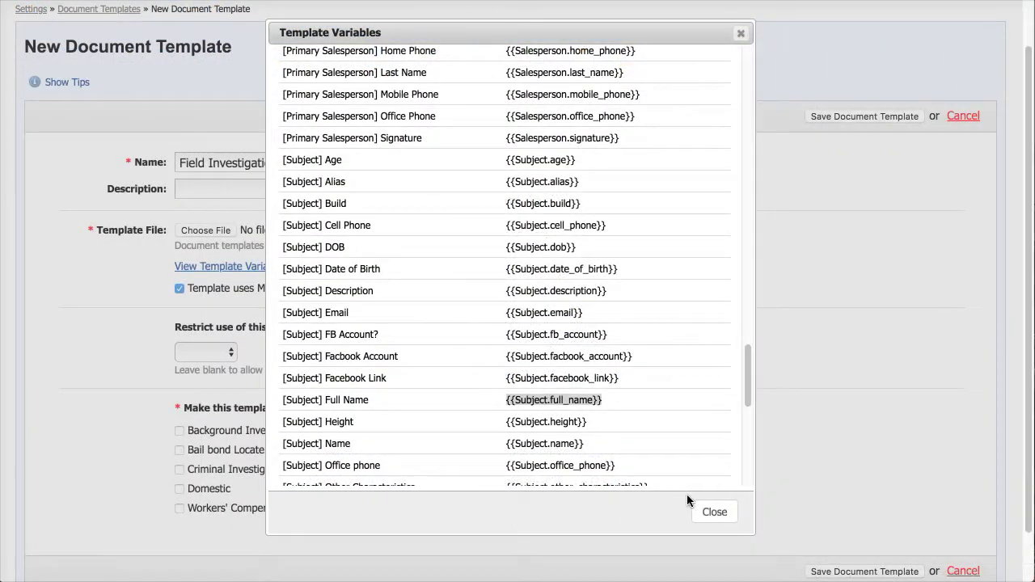
# Close the variables list and attach 'Field Investi…elds (1).docx' as the template file
pyautogui.click(712, 512)
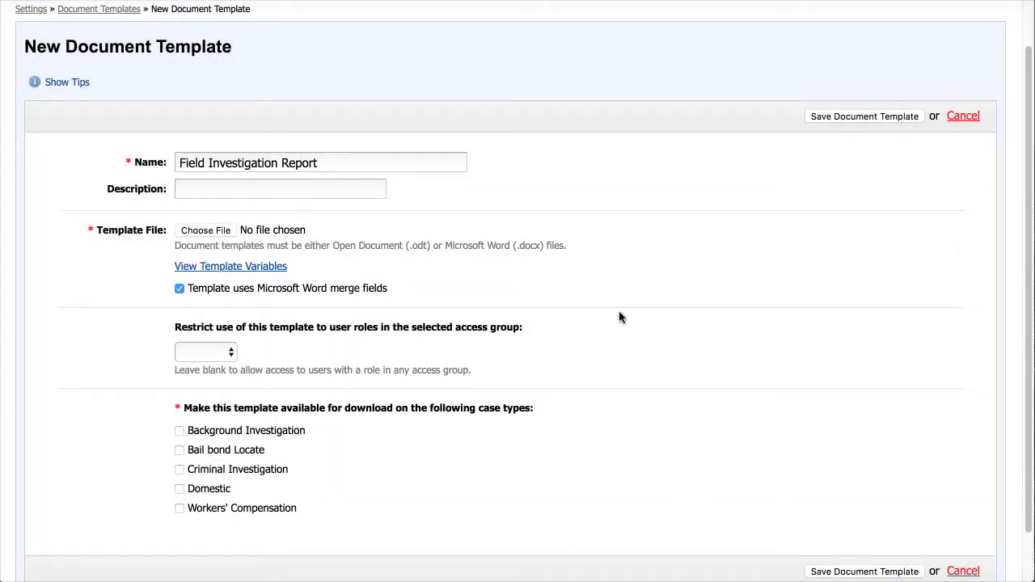
pyautogui.click(194, 231)
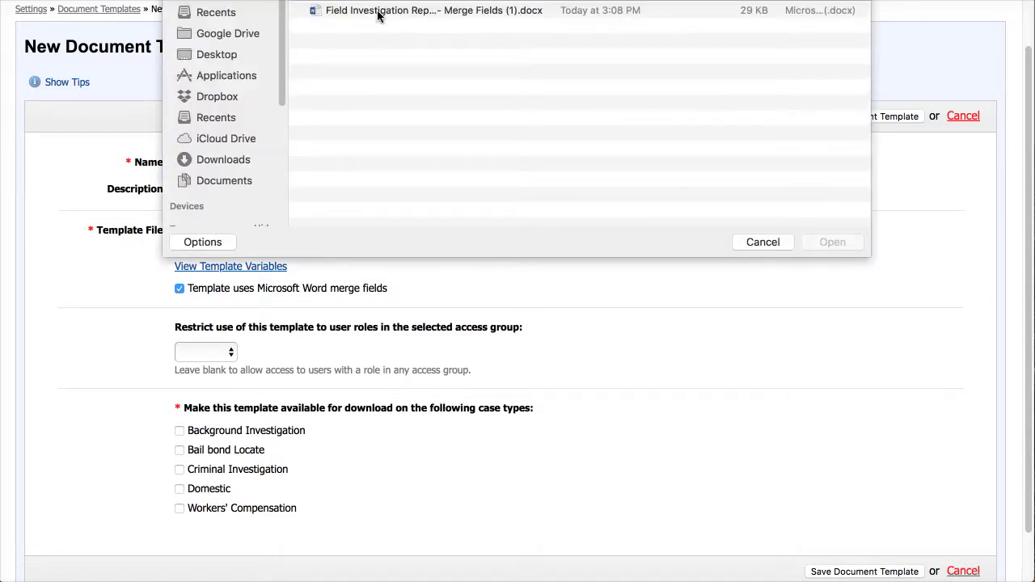
pyautogui.click(377, 11)
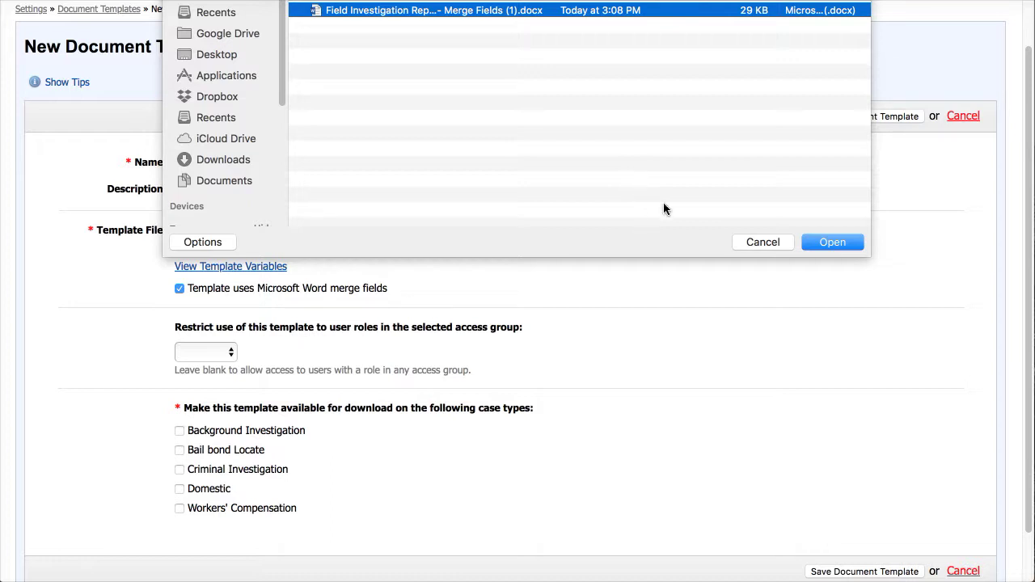
pyautogui.click(833, 242)
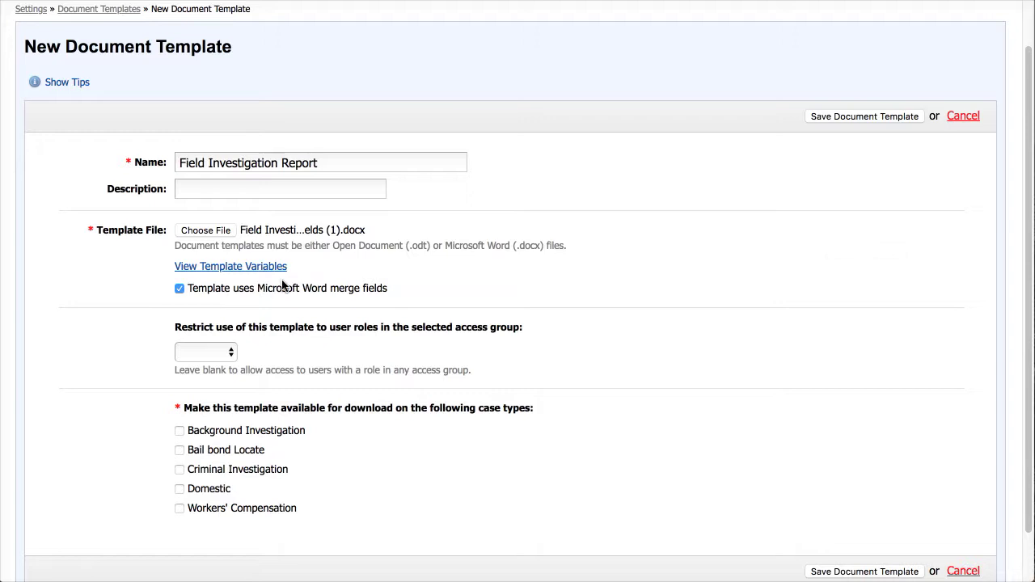
pyautogui.moveTo(186, 288); pyautogui.dragTo(456, 285)
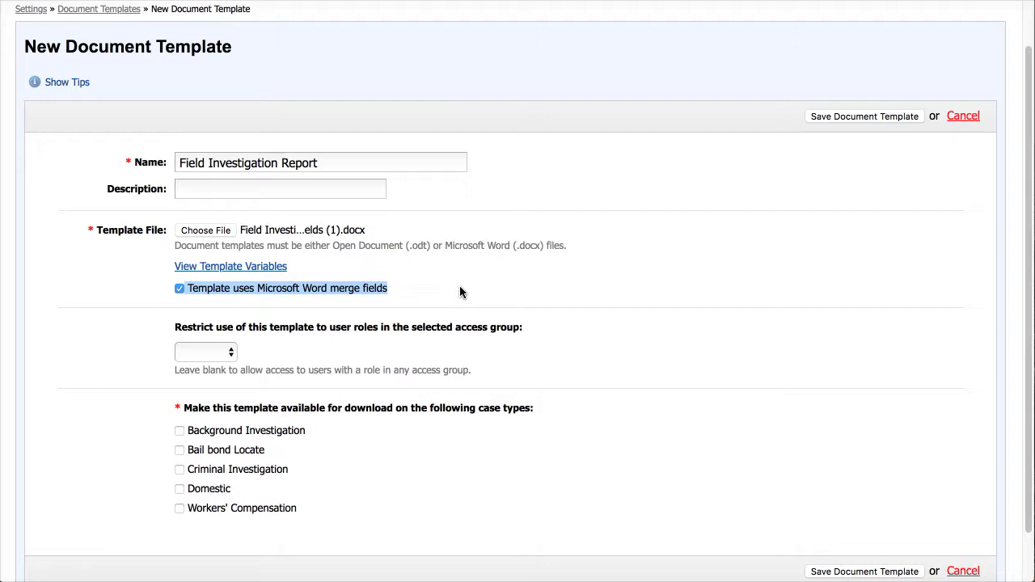
pyautogui.click(461, 292)
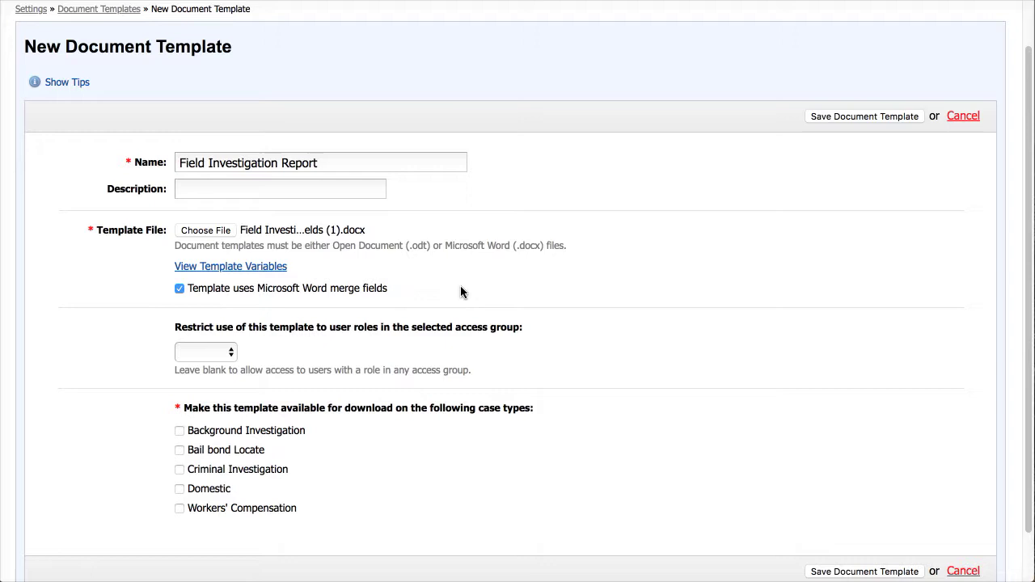
pyautogui.click(216, 358)
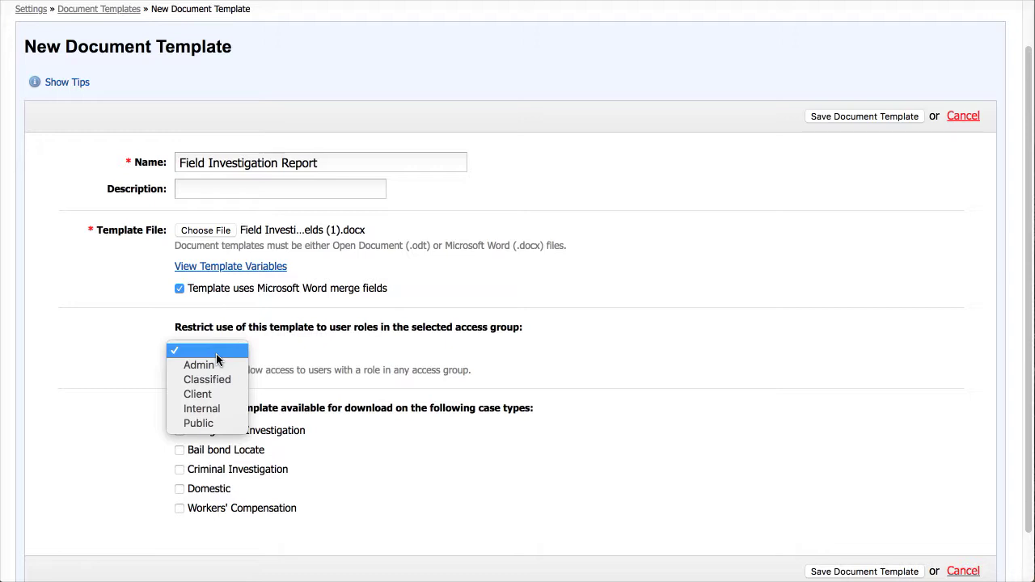
# Leave the access group blank, tick Background Investigation, and save the document template
pyautogui.click(344, 366)
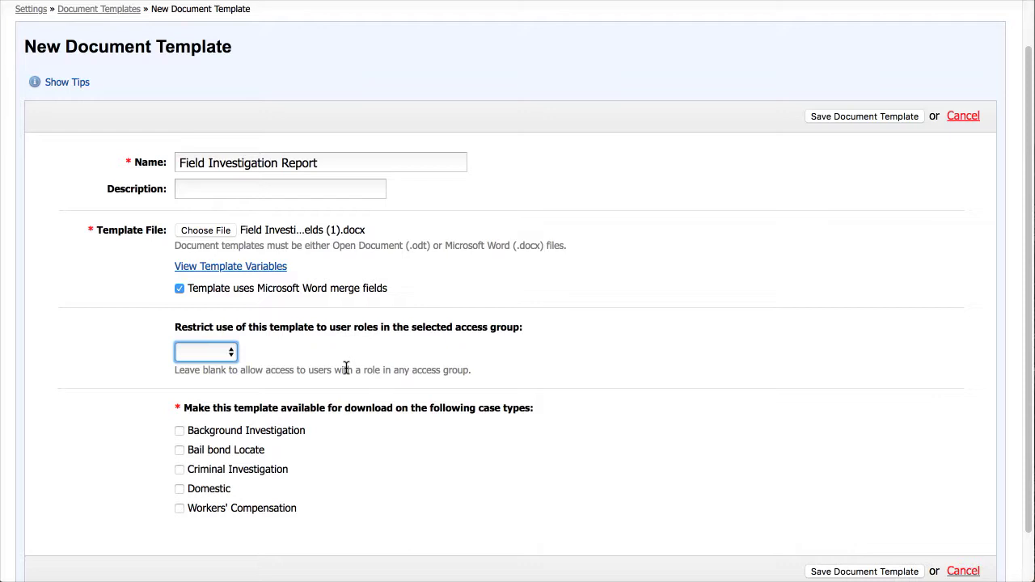
pyautogui.click(178, 430)
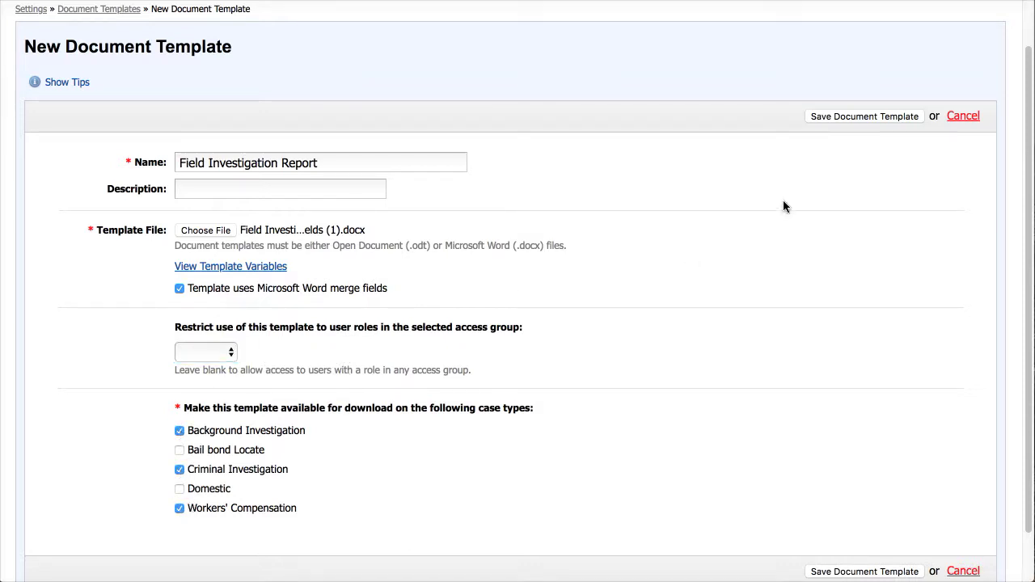
pyautogui.click(875, 115)
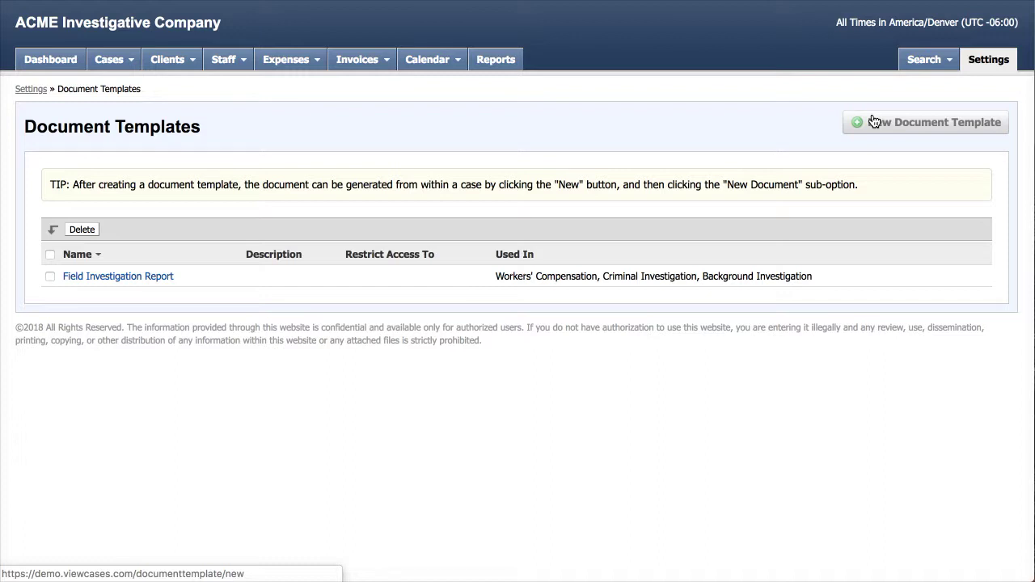
# On the most recent case, generate a new Field Investigation Report document as a Word file
pyautogui.click(127, 72)
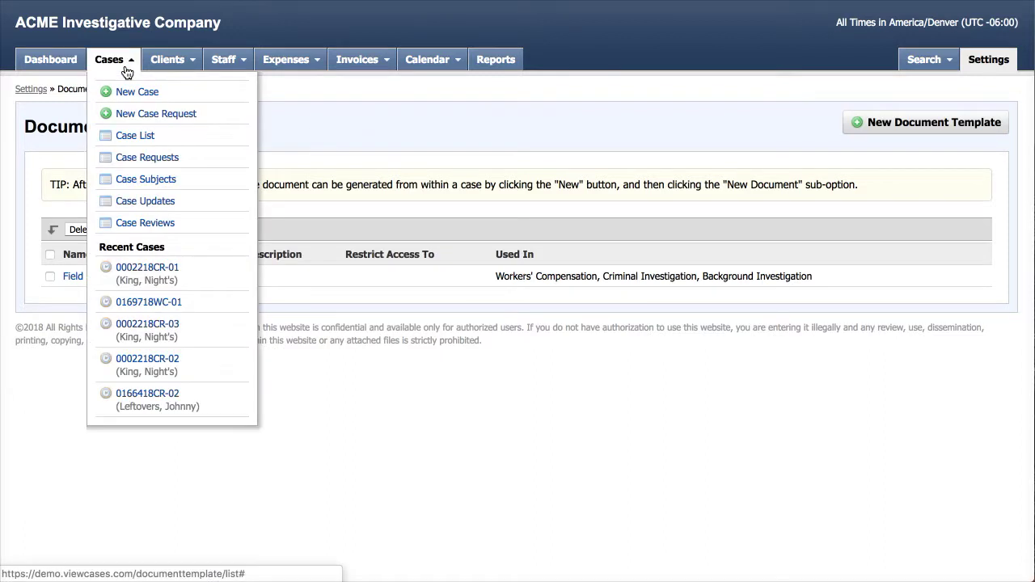
pyautogui.click(153, 272)
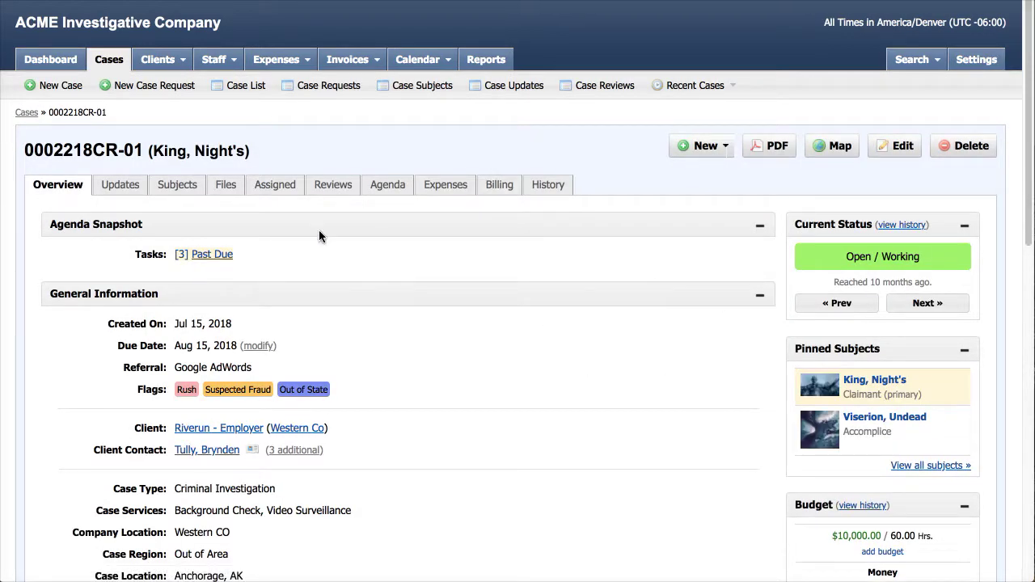
pyautogui.click(710, 148)
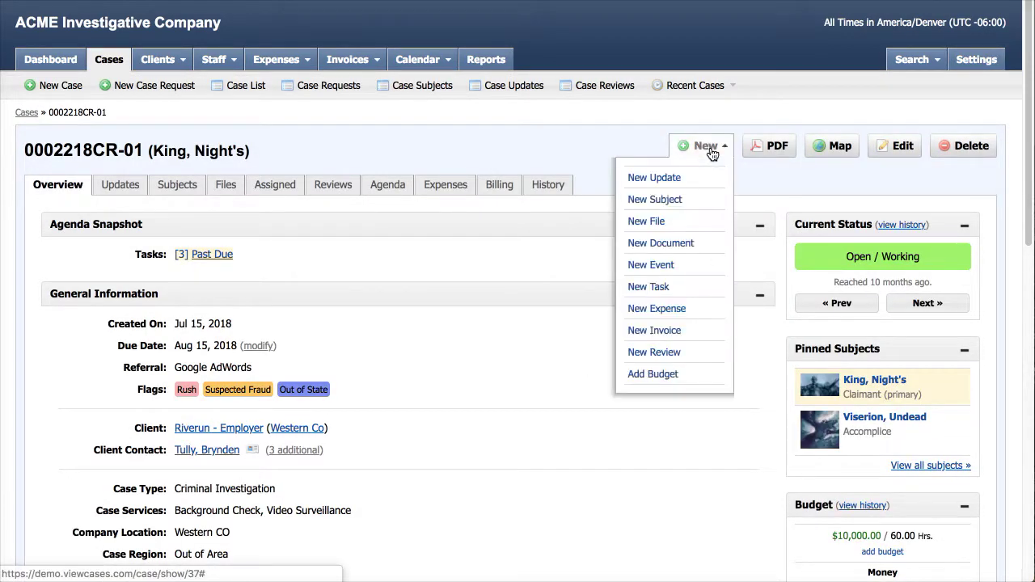
pyautogui.click(682, 246)
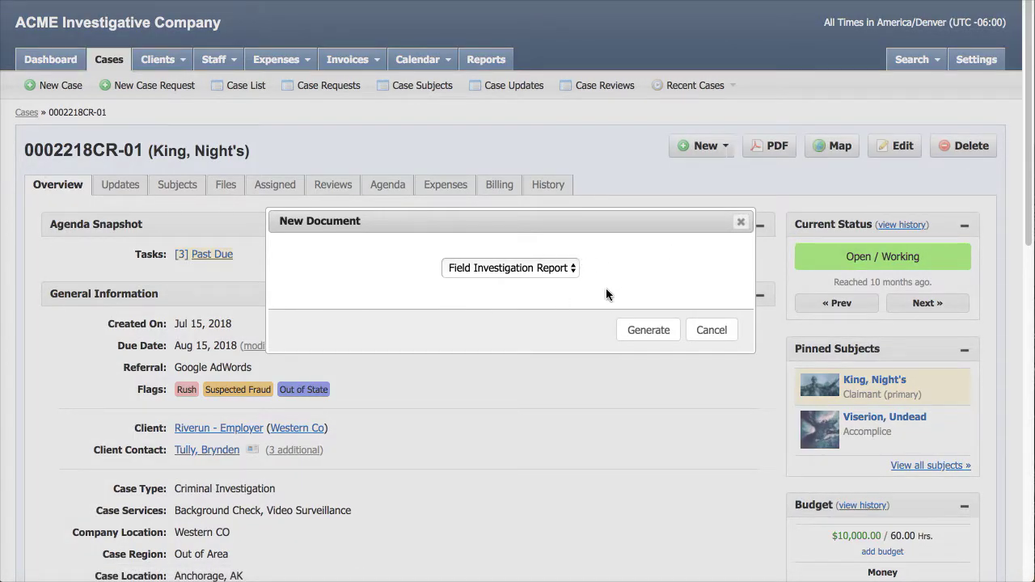
pyautogui.click(649, 332)
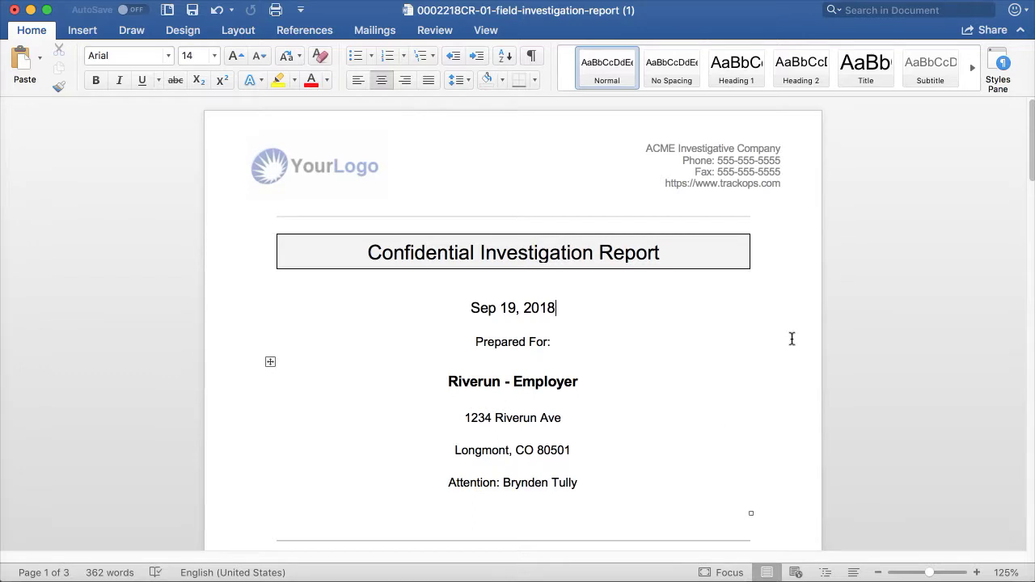
pyautogui.scroll(-2, 586, 318)
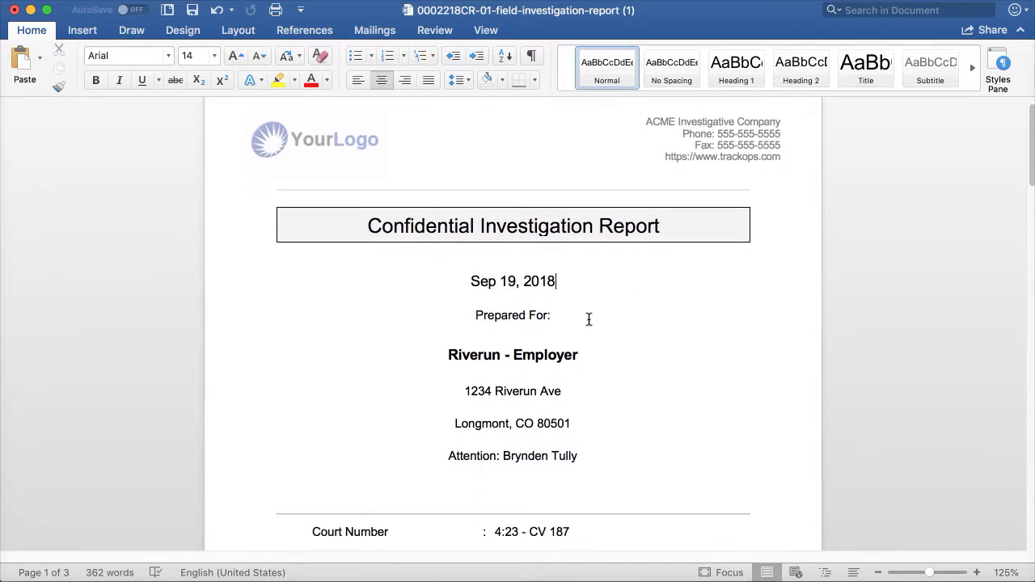
pyautogui.scroll(-1, 588, 319)
pyautogui.click(571, 298)
pyautogui.click(592, 339)
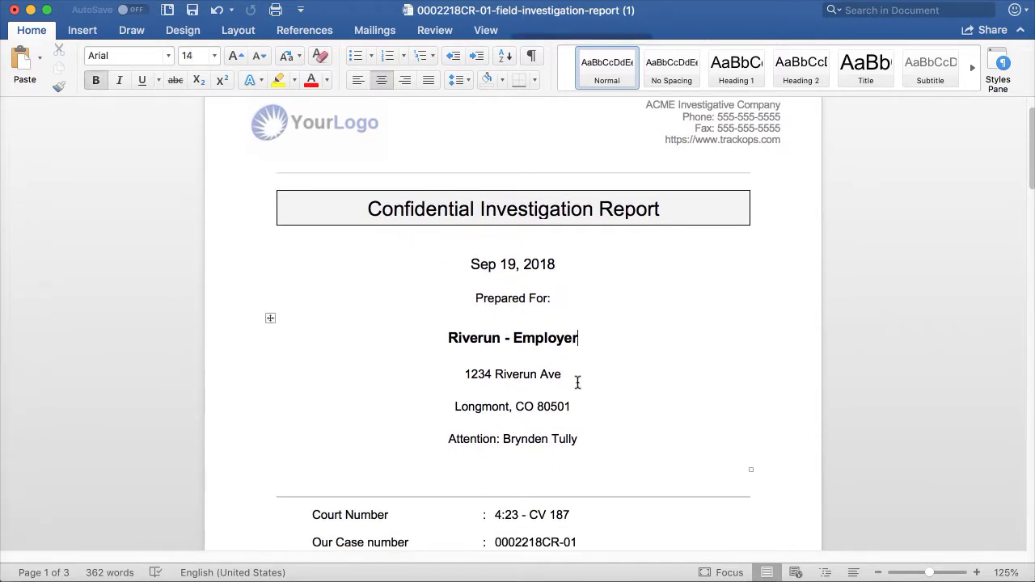
pyautogui.click(579, 379)
pyautogui.click(586, 406)
pyautogui.scroll(-3, 661, 427)
pyautogui.scroll(-3, 661, 427)
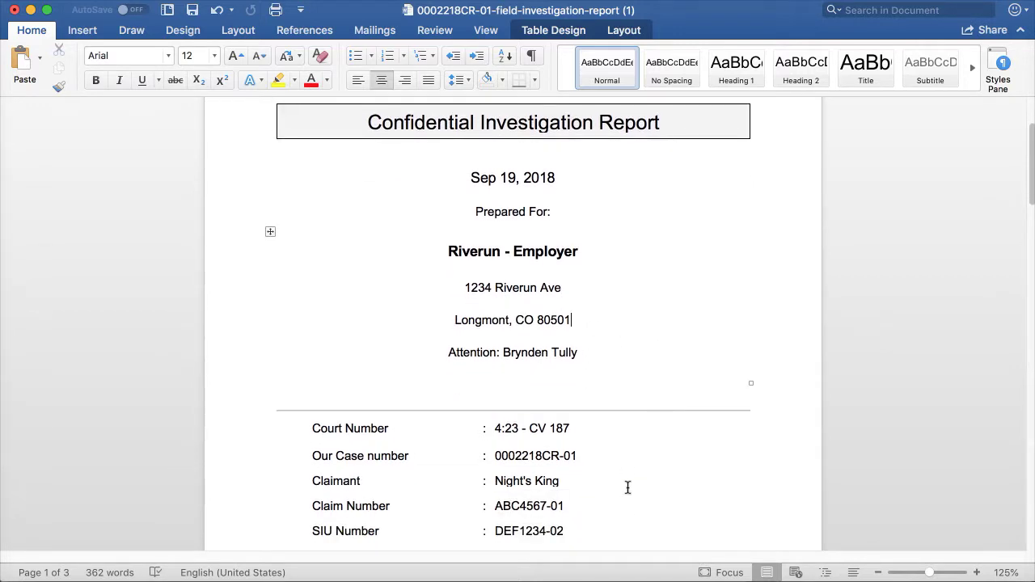
pyautogui.click(597, 470)
pyautogui.click(566, 454)
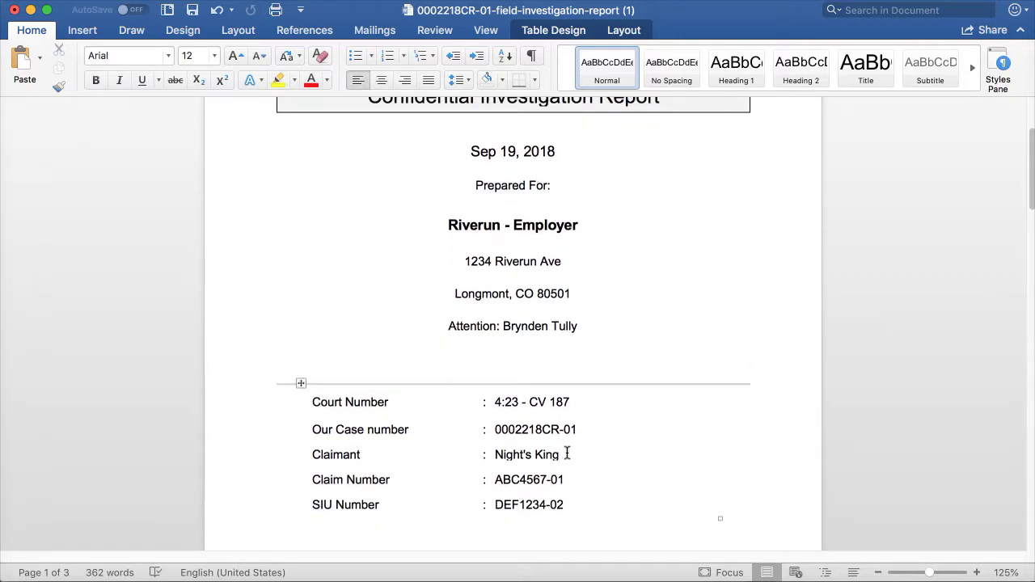